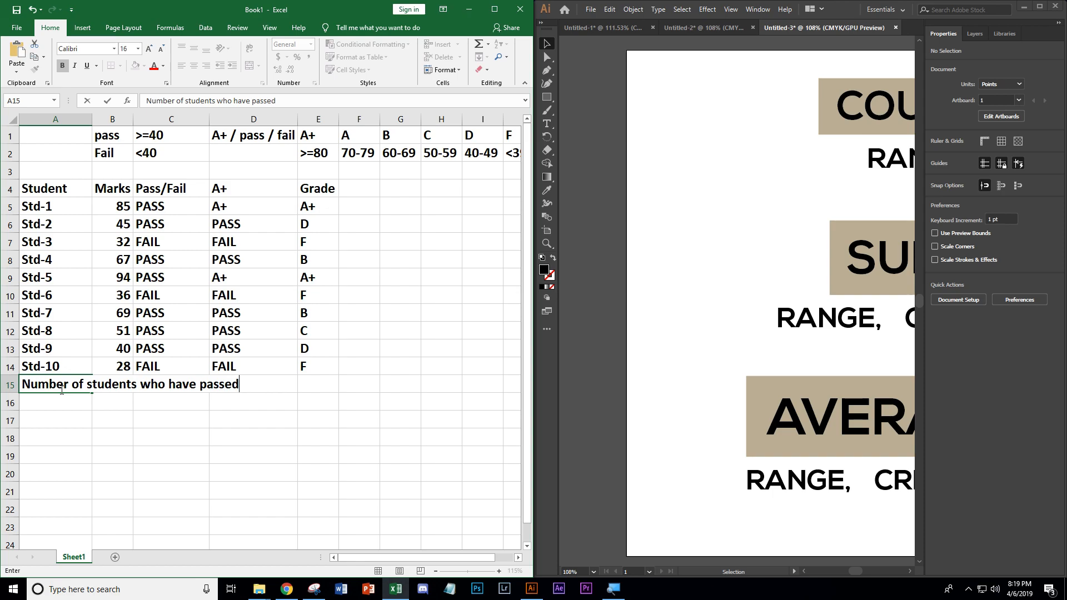
Step: Merge and center the 'Number of students who have passed' label across A15:D15
left_click_drag(66, 384, 215, 384)
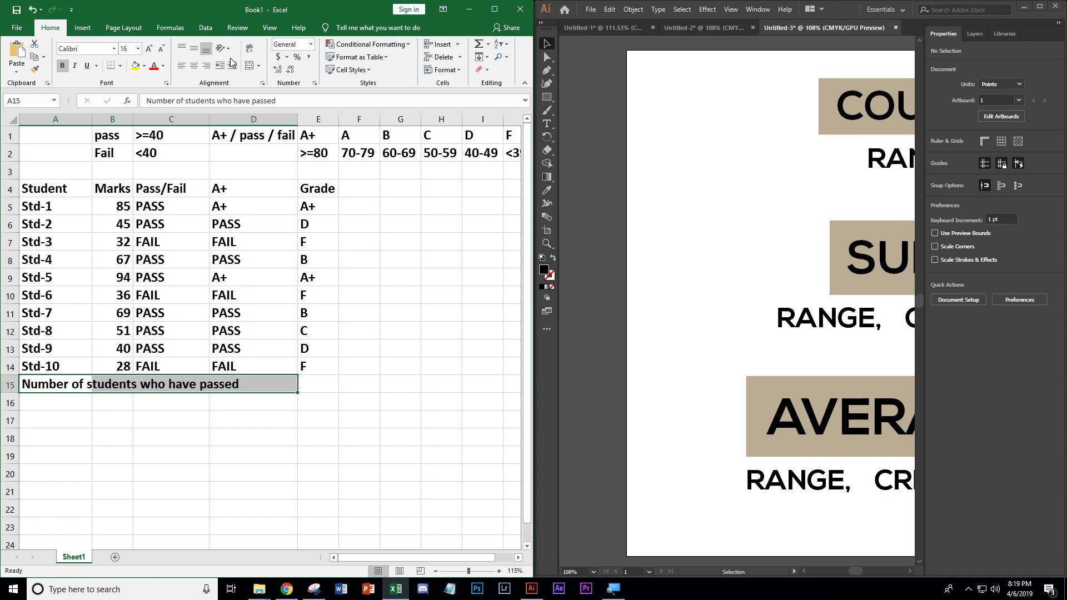
left_click(249, 66)
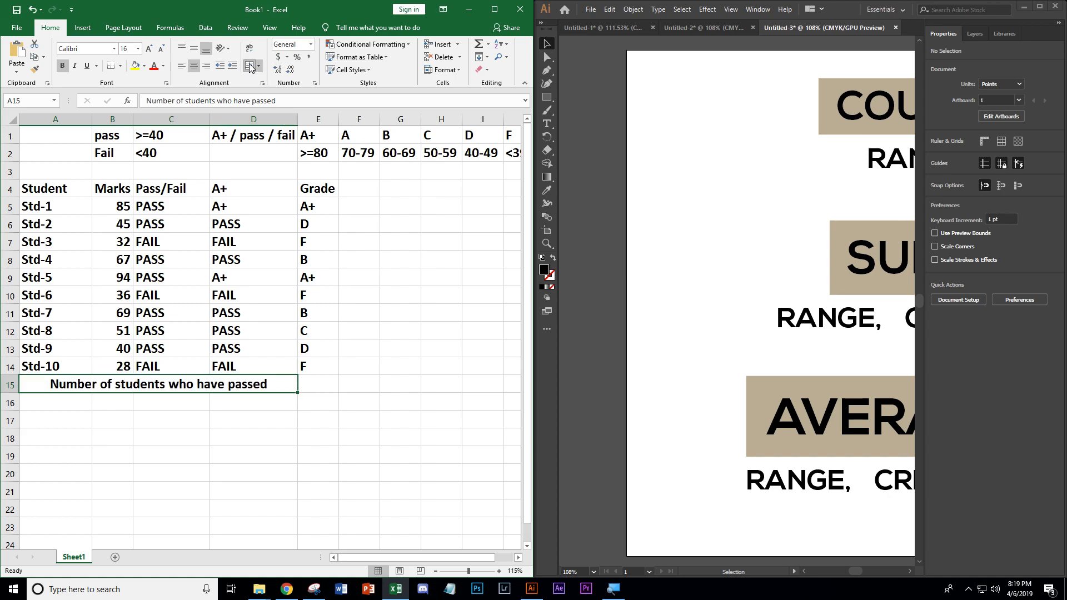
left_click(316, 384)
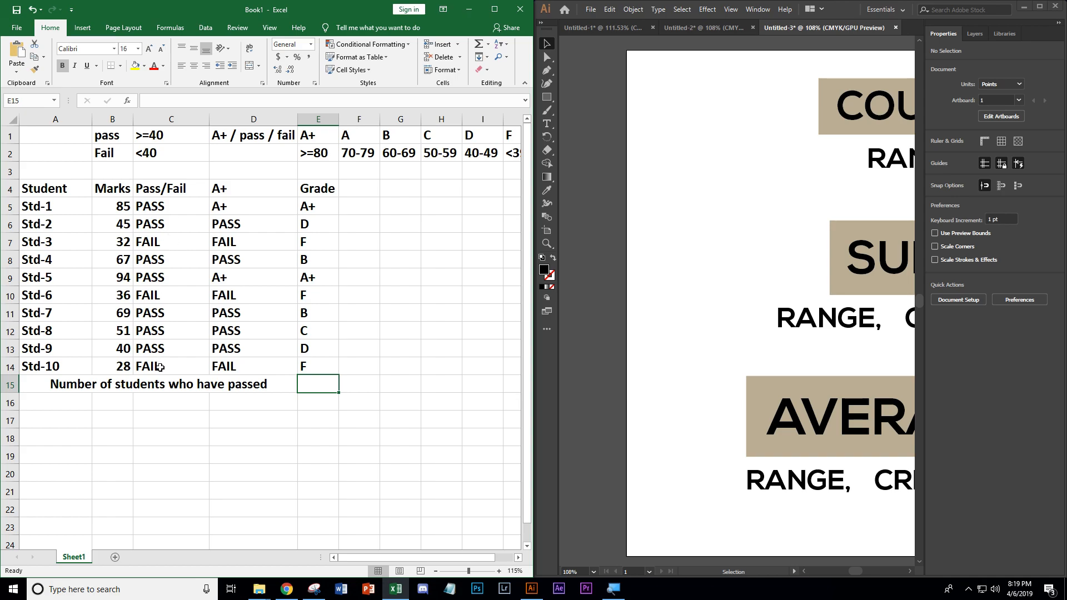
Step: Zoom out in Illustrator to view the COUNT IF, SUM IF and AVERAGE IF syntax slide
left_click(911, 572)
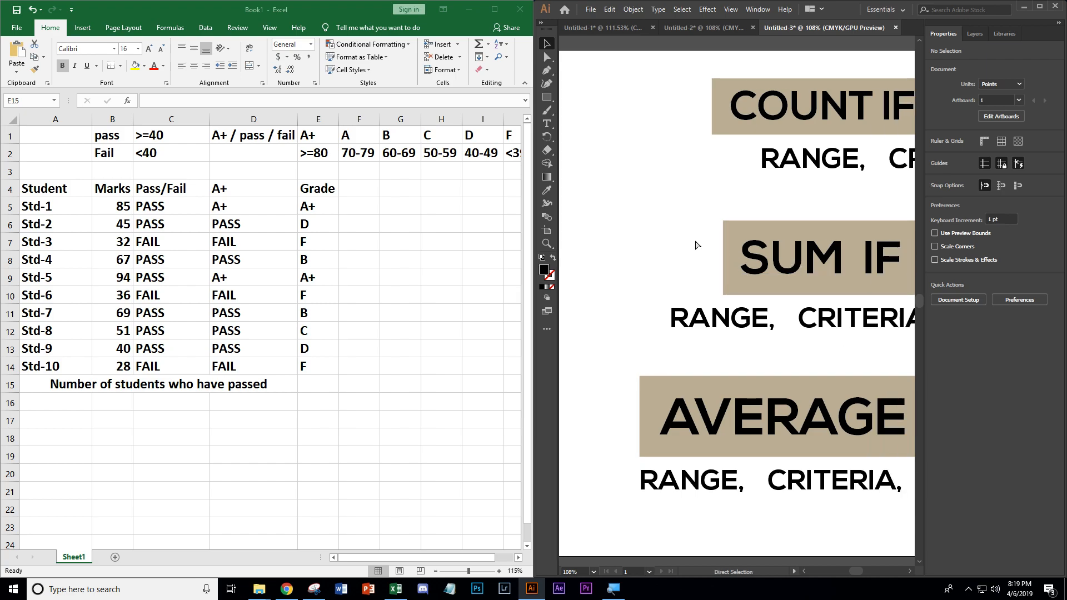
scroll(707, 257, "right", 3)
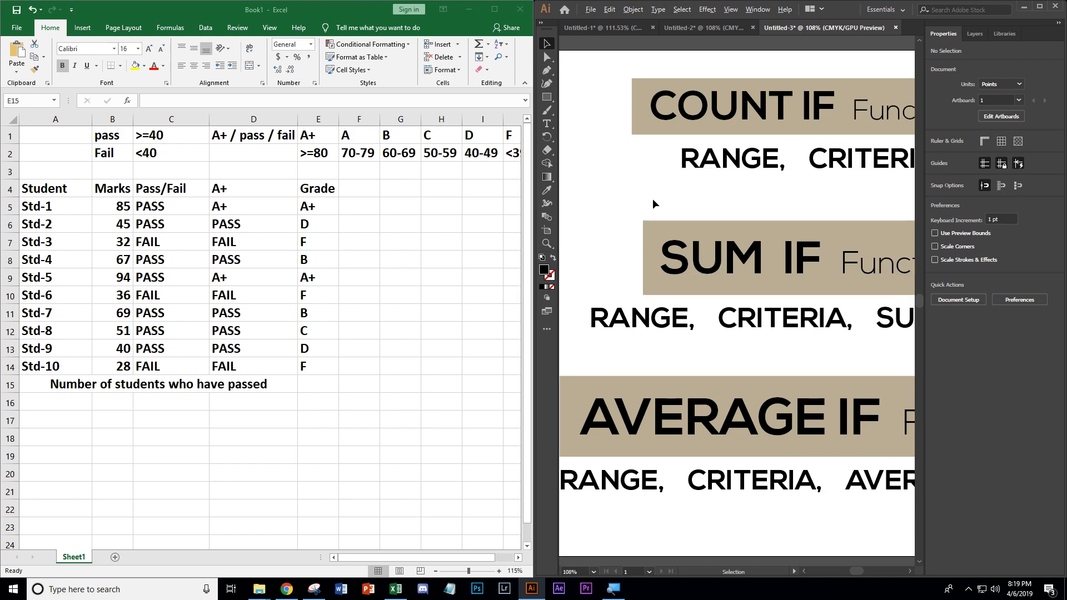
scroll(652, 199, "down", 1)
Step: In E15, enter the formula =COUNTIF(C5:C14,"PASS") to count students who passed
left_click(312, 382)
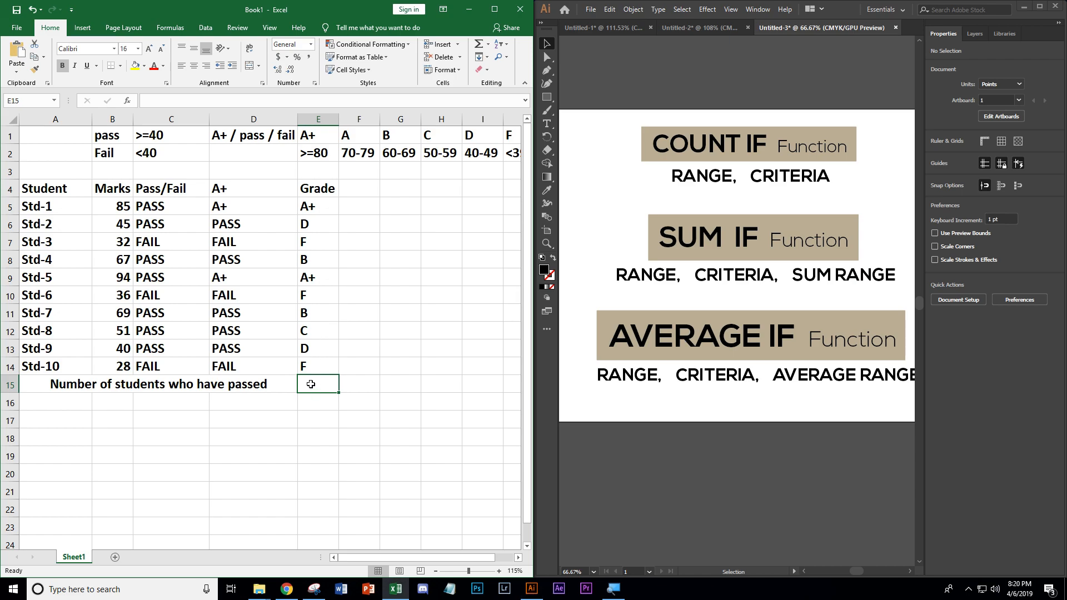
key("super")
key("super")
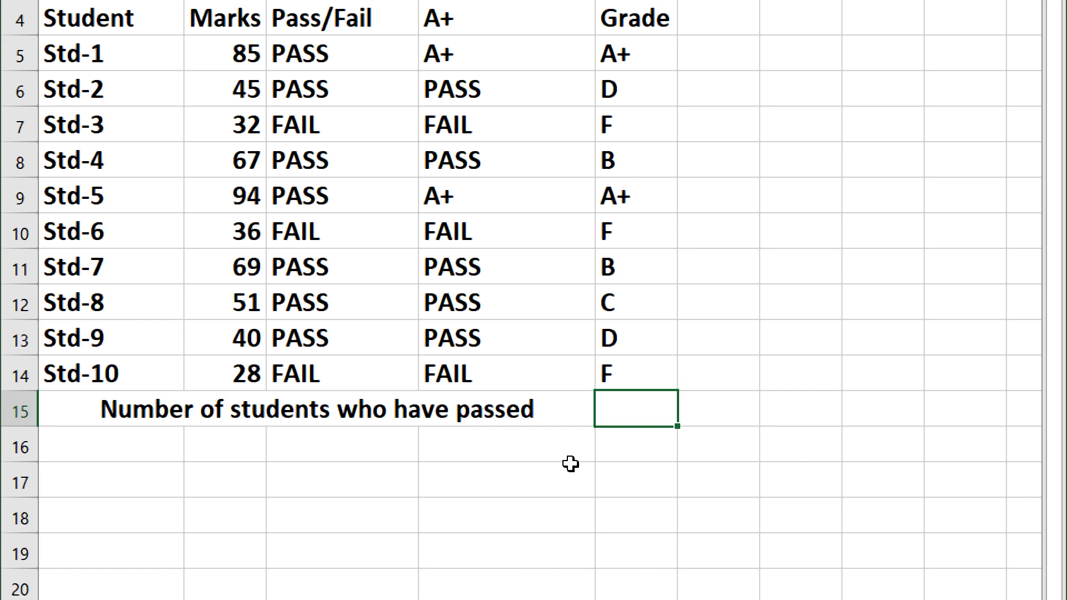
type("coun")
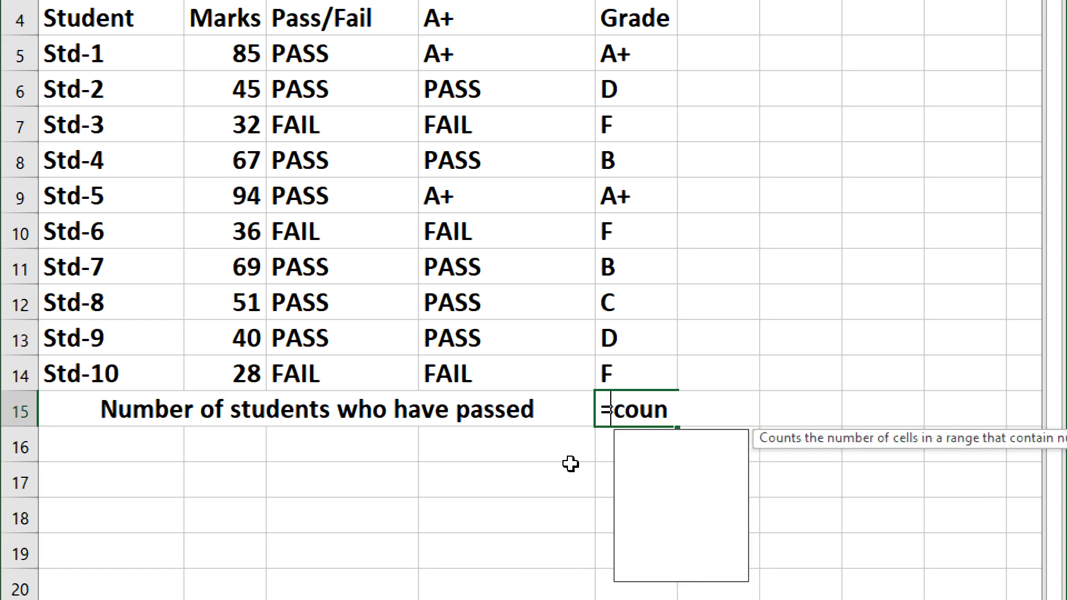
type("tif")
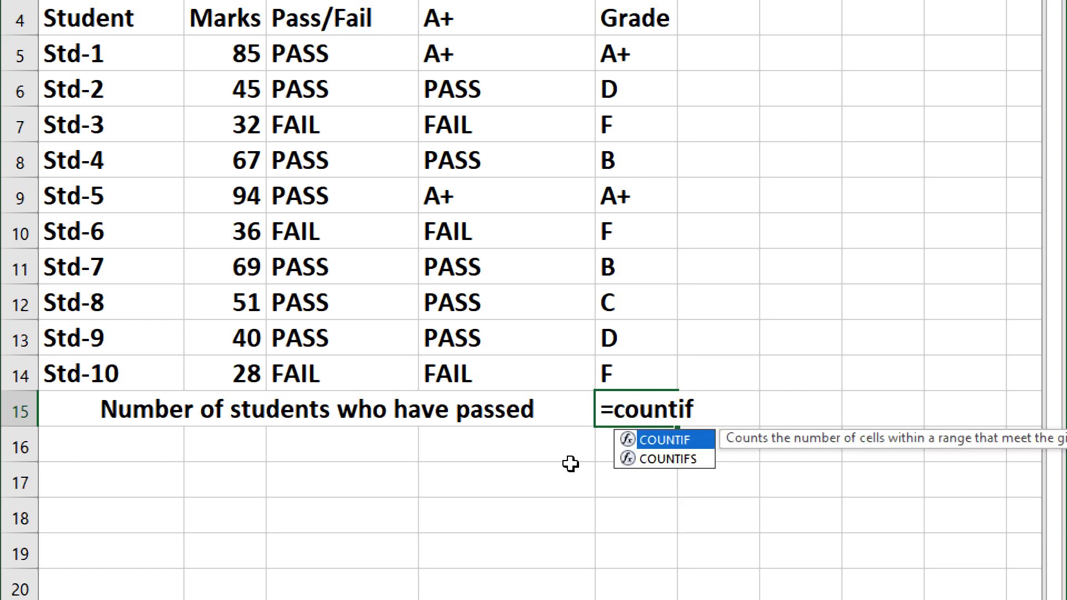
type("(")
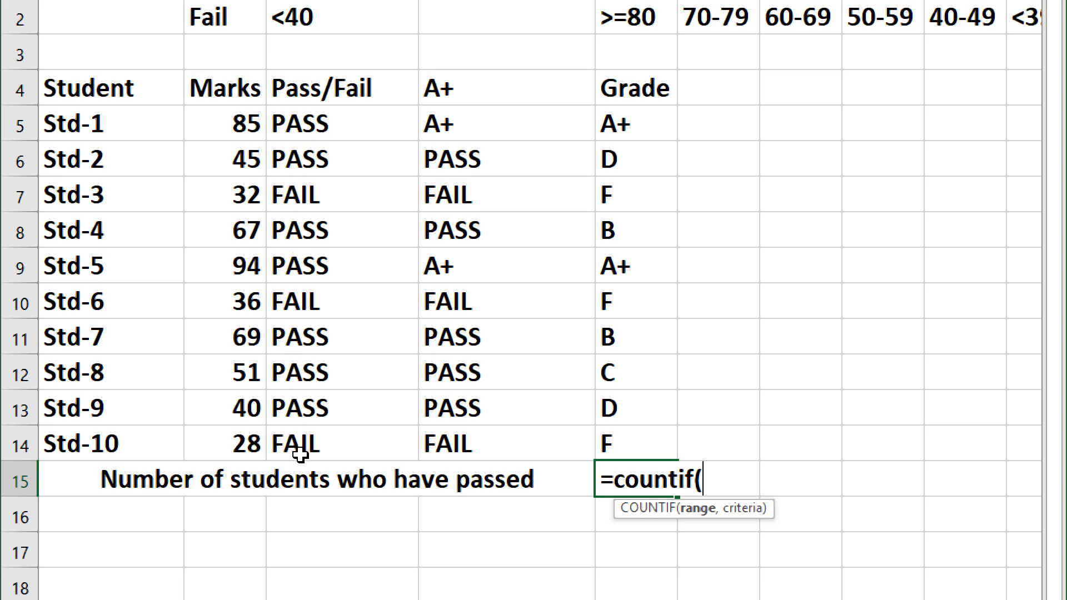
left_click(303, 123)
left_click_drag(303, 123, 309, 443)
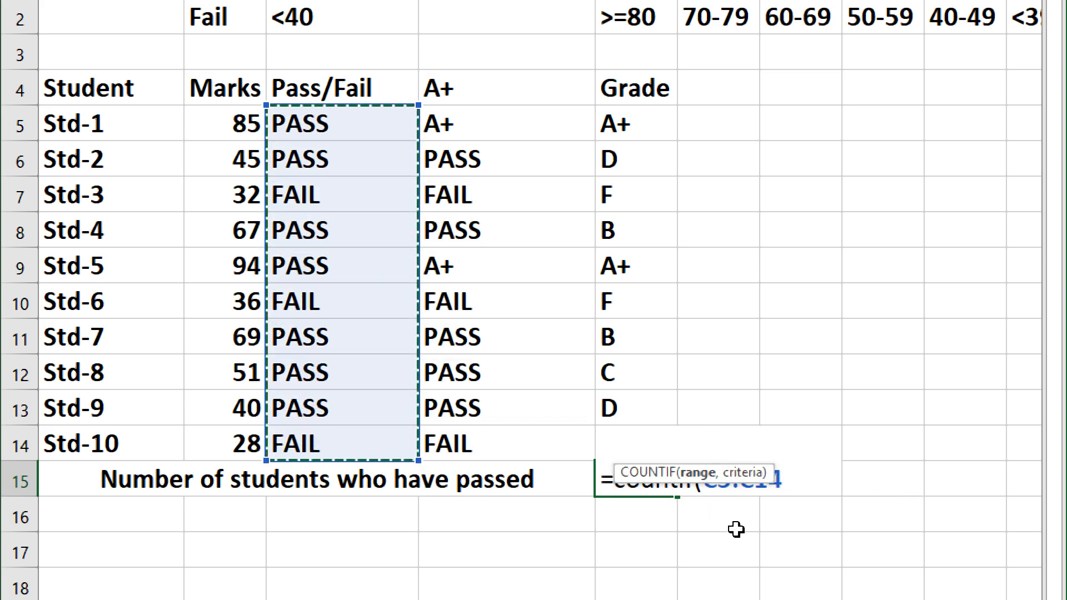
type(", \"p")
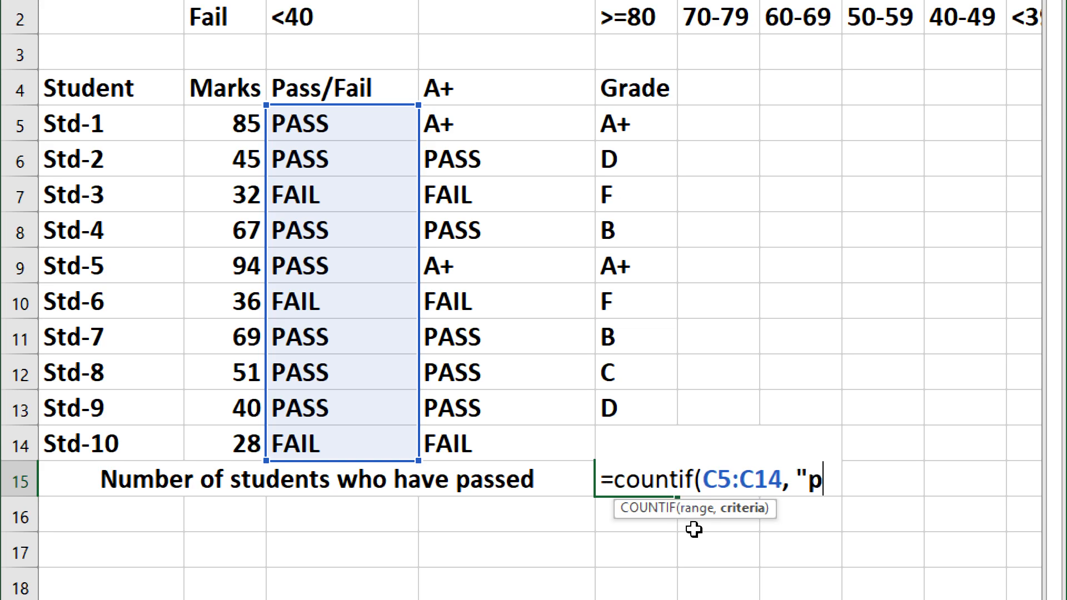
key("BackSpace")
type("PASS\")")
key("Return")
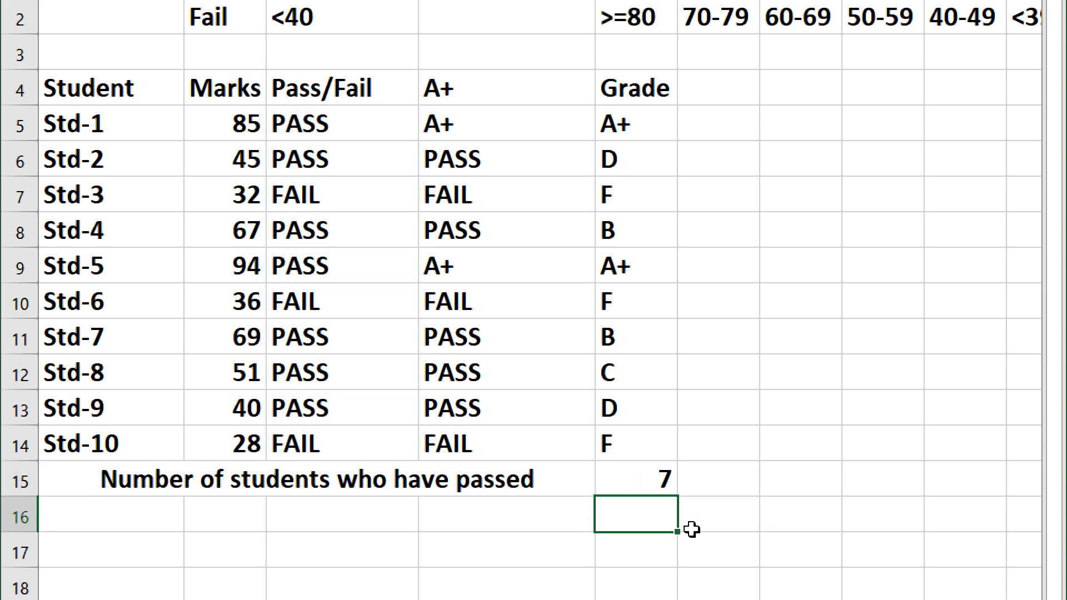
Step: Check the count by going through the PASS entries in the Pass/Fail column
left_click(659, 478)
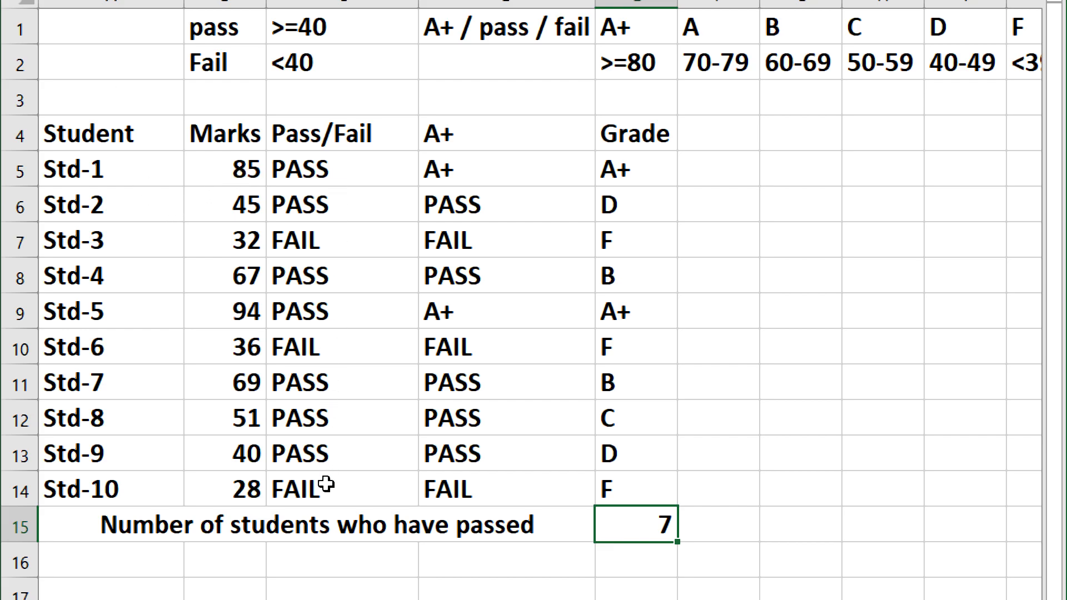
left_click(333, 167)
left_click(322, 205)
left_click(320, 276)
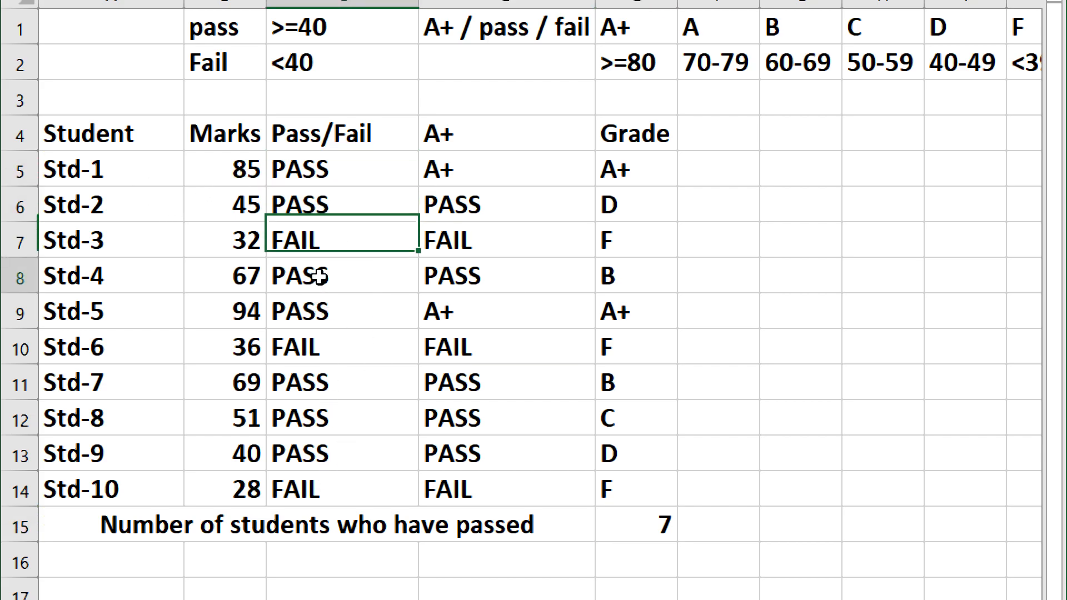
left_click(318, 312)
left_click(325, 418)
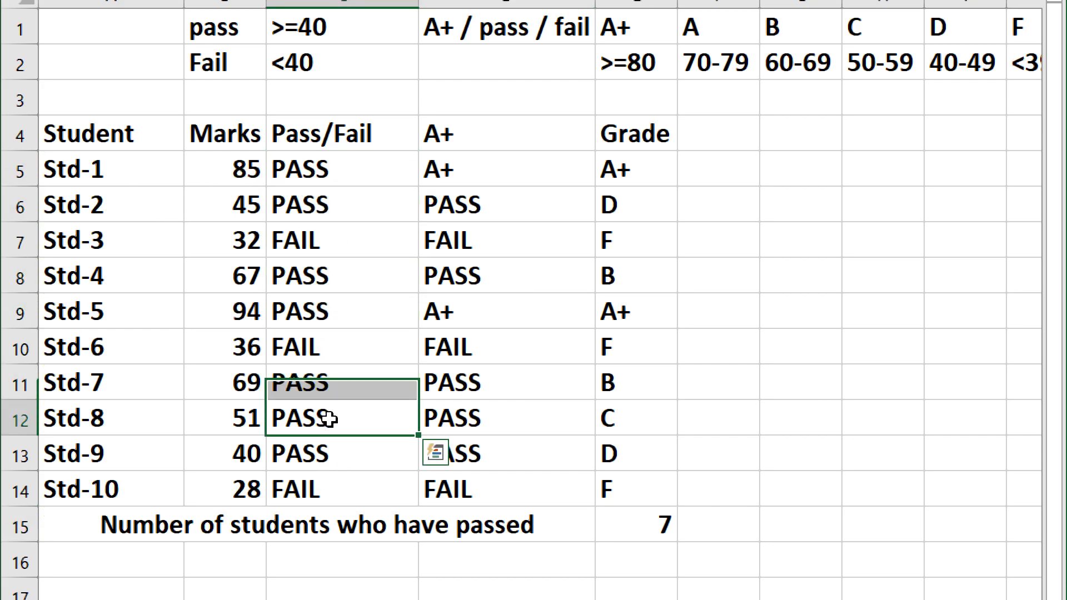
left_click(337, 451)
left_click(694, 538)
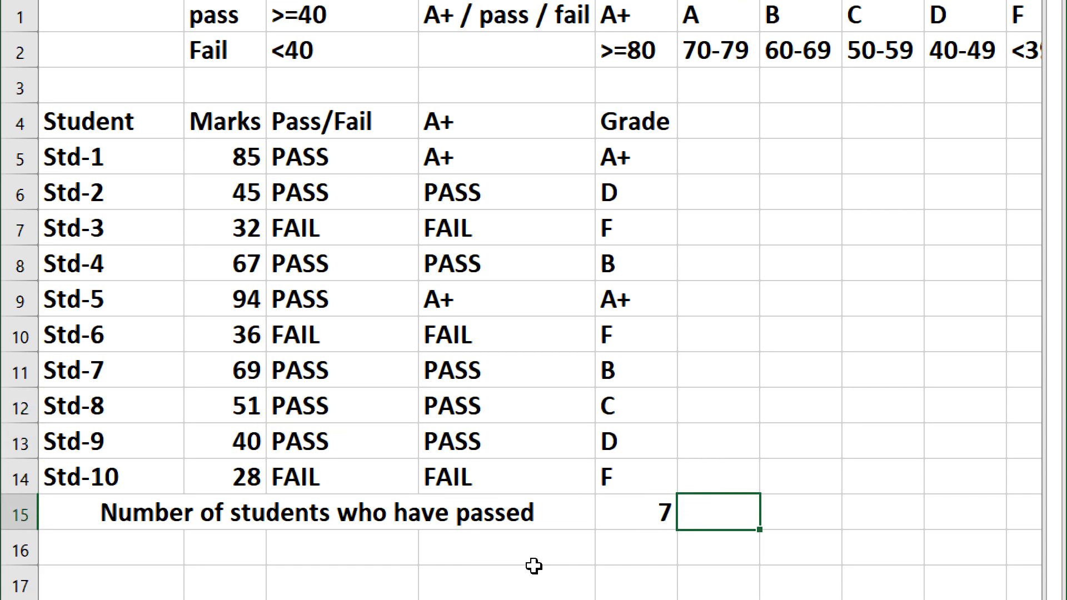
Step: Enter 'Number of students who have Failed' in A16 and merge and center it across the row
left_click(139, 552)
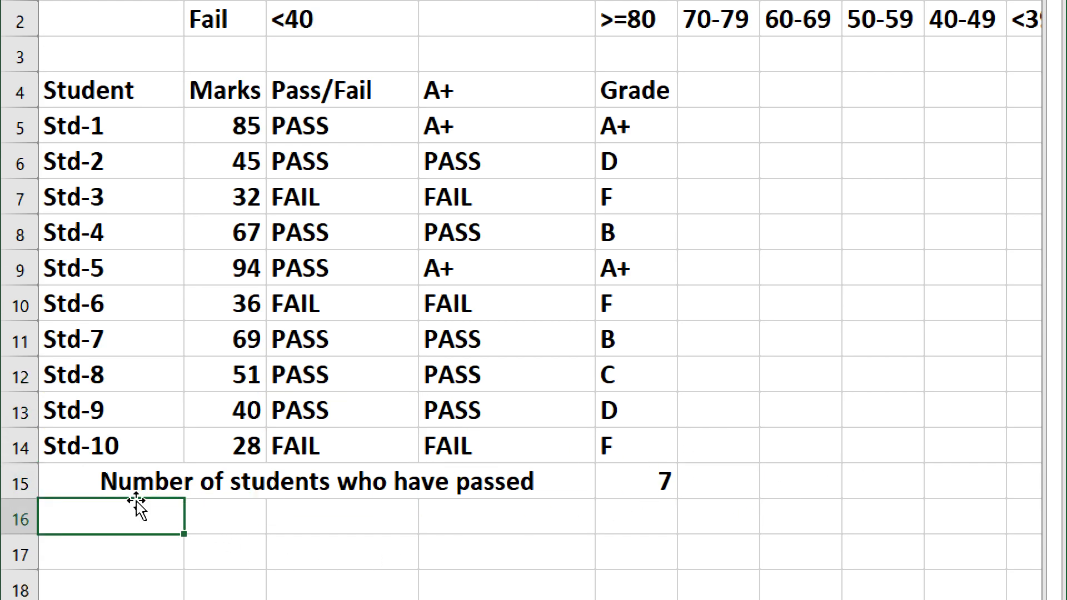
type("Number of")
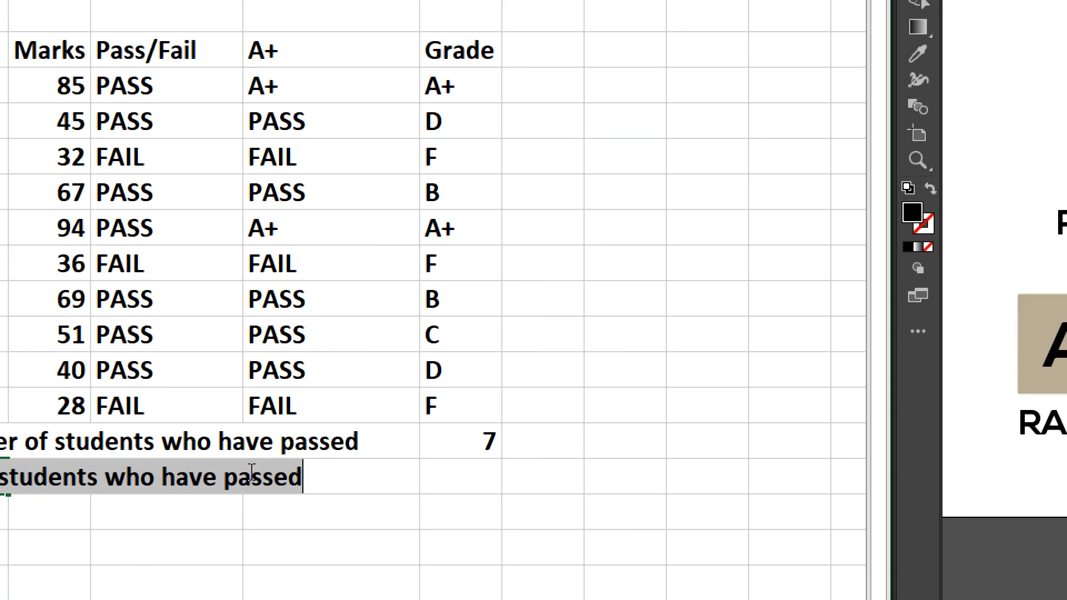
left_click(426, 516)
double_click(425, 519)
type("Failed")
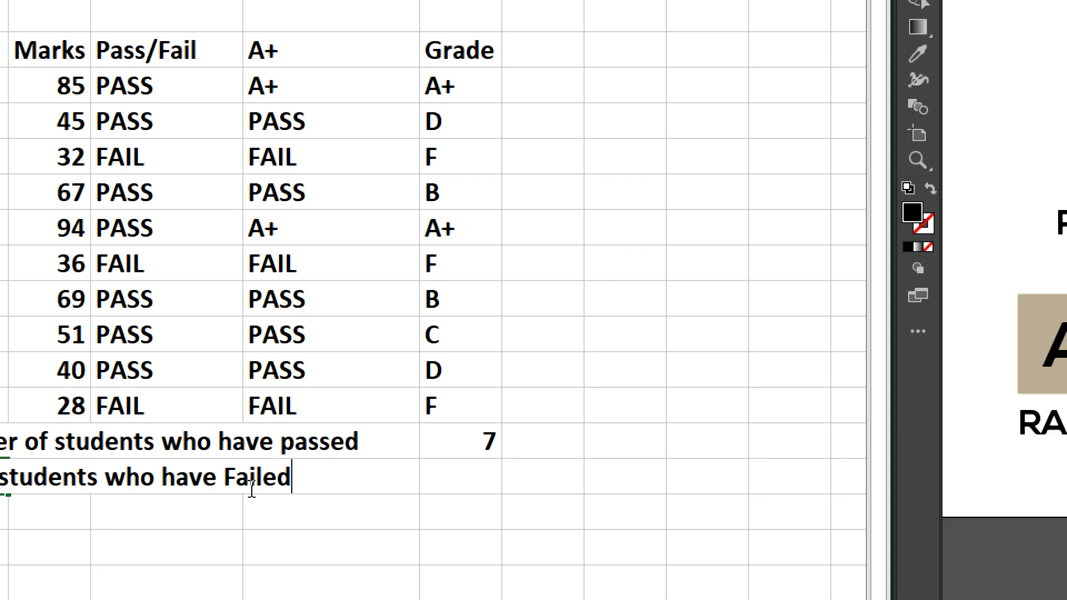
key("Return")
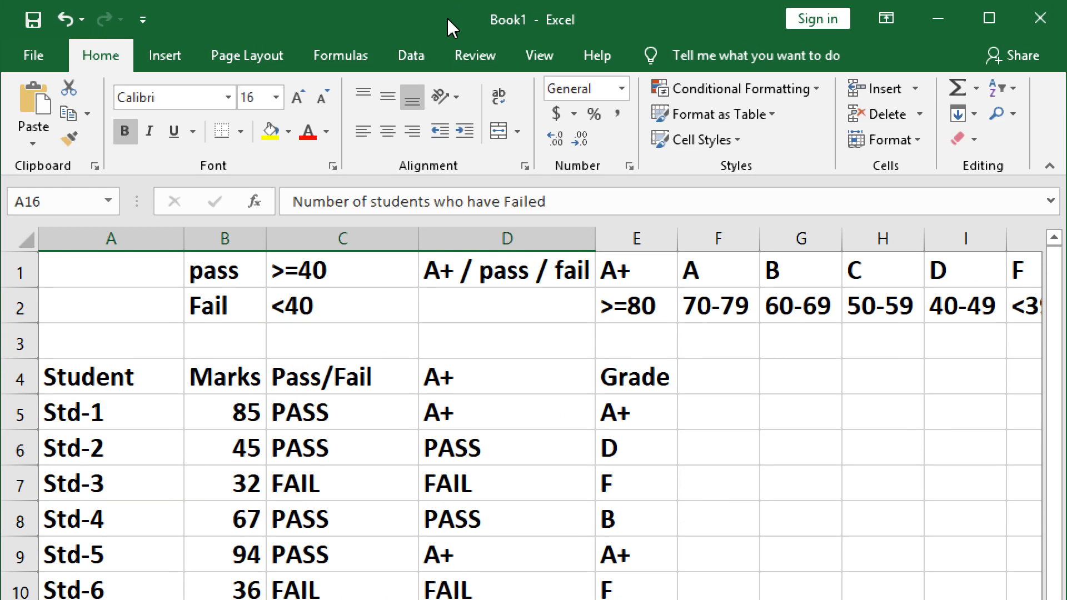
left_click(499, 131)
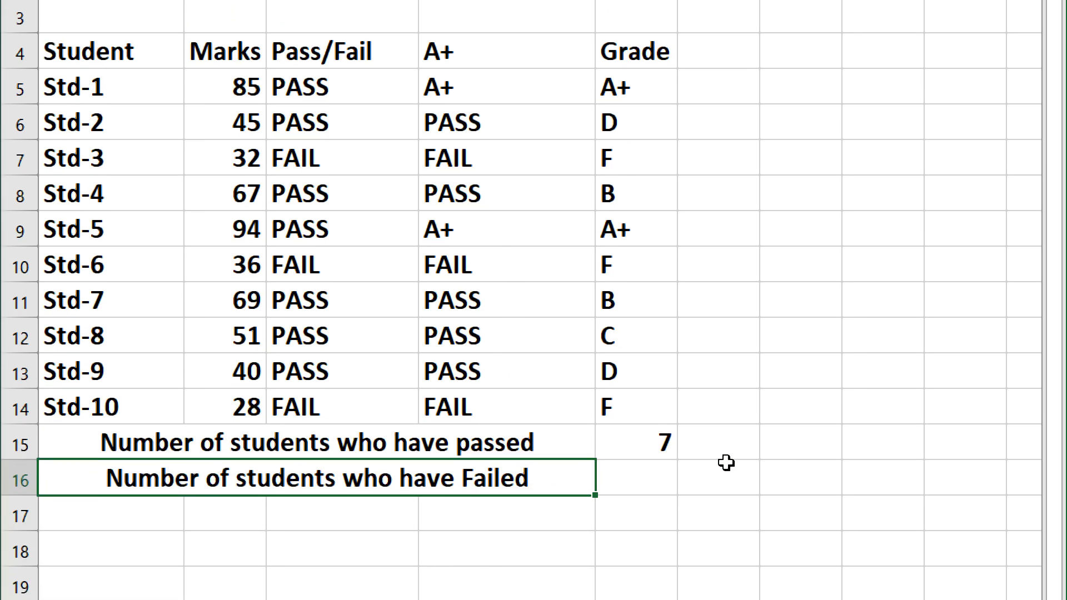
Step: In E16, enter the formula =COUNTIF(C5:C14, "FAIL") to count students who failed
left_click(657, 471)
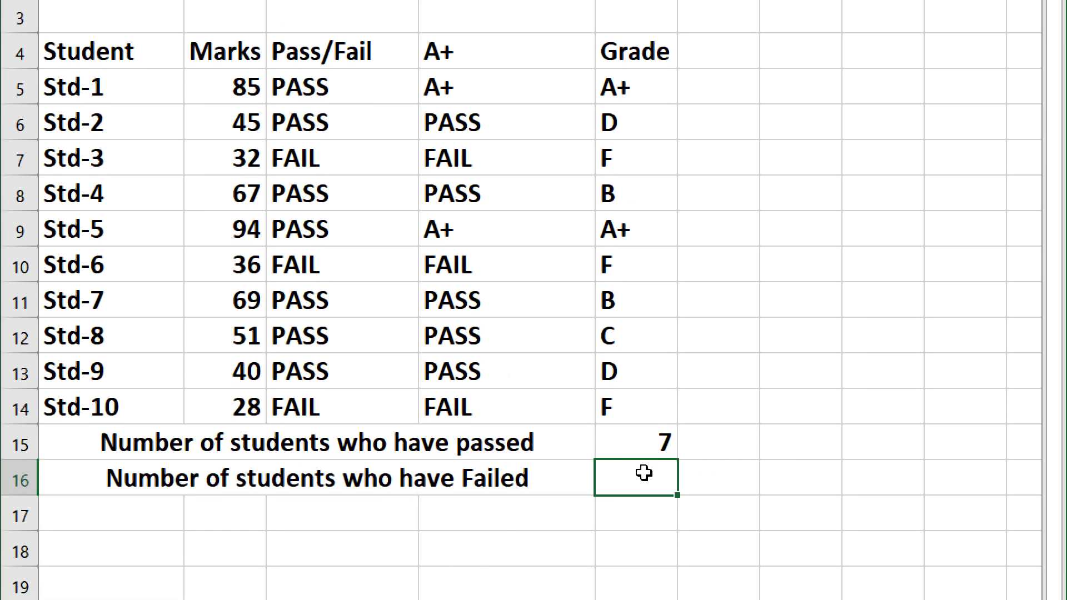
type("=countif(")
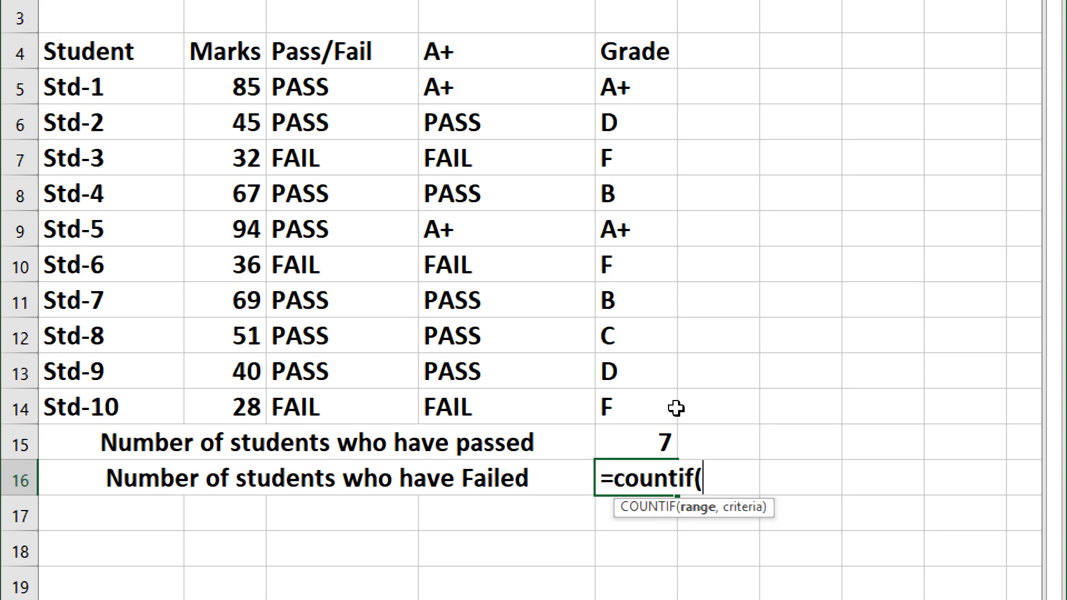
left_click_drag(316, 98, 324, 407)
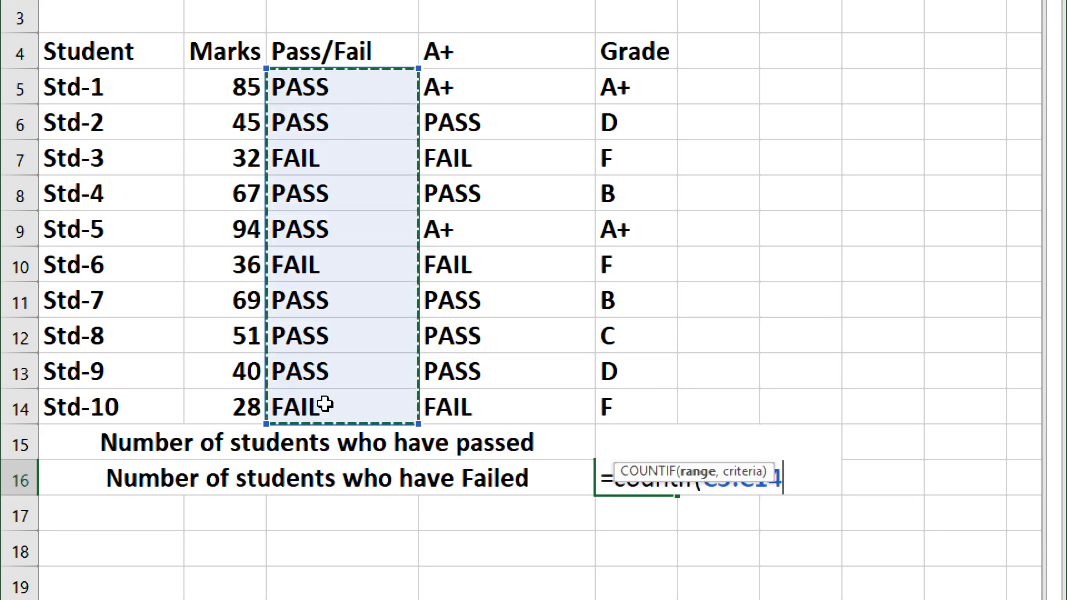
type(", ")
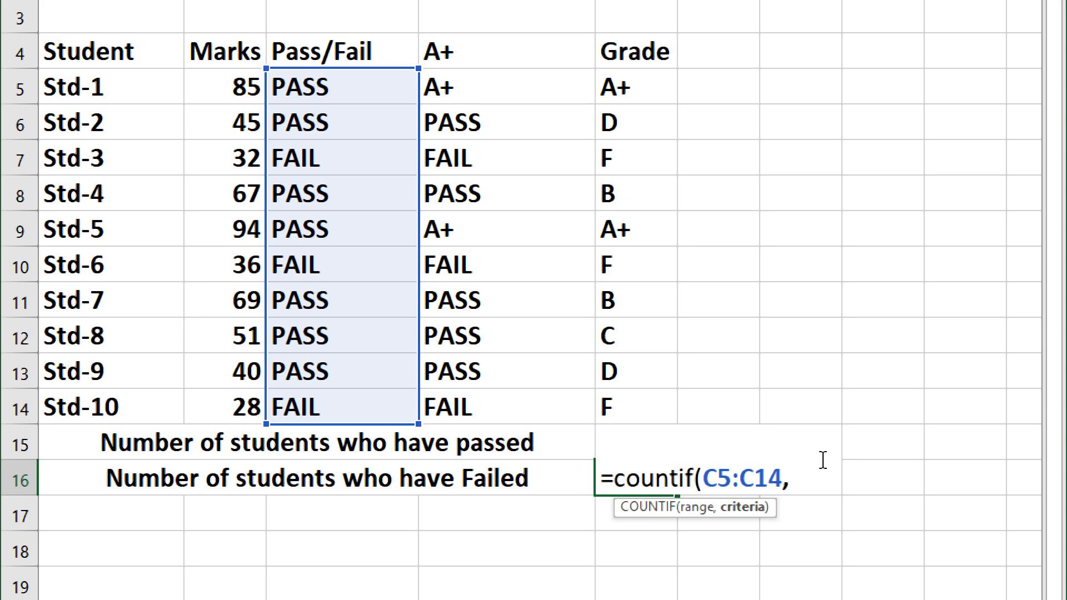
type("\"FAIL")
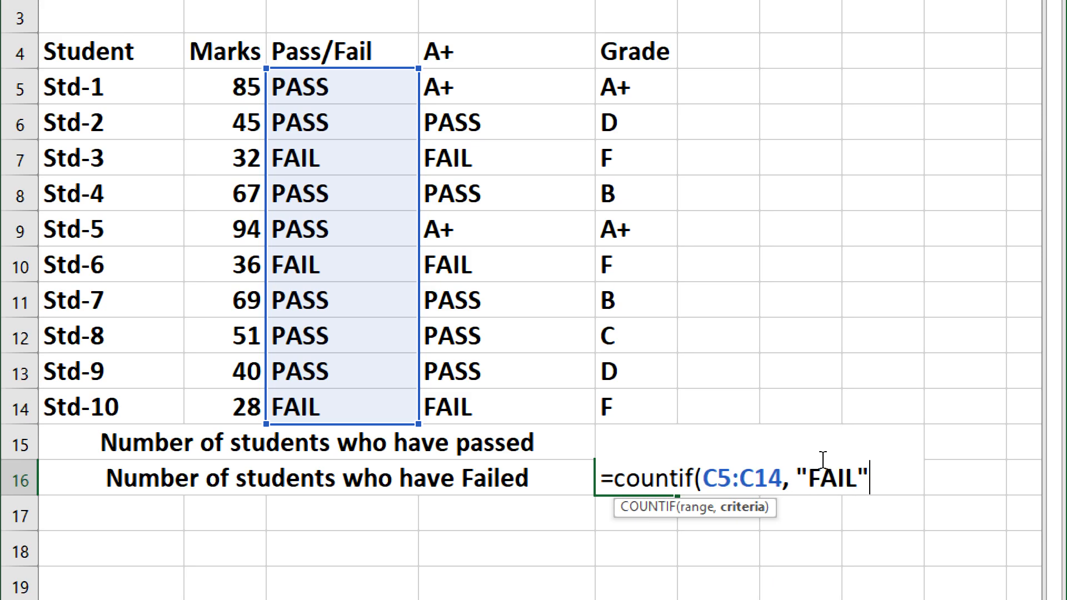
type("\")")
key("Return")
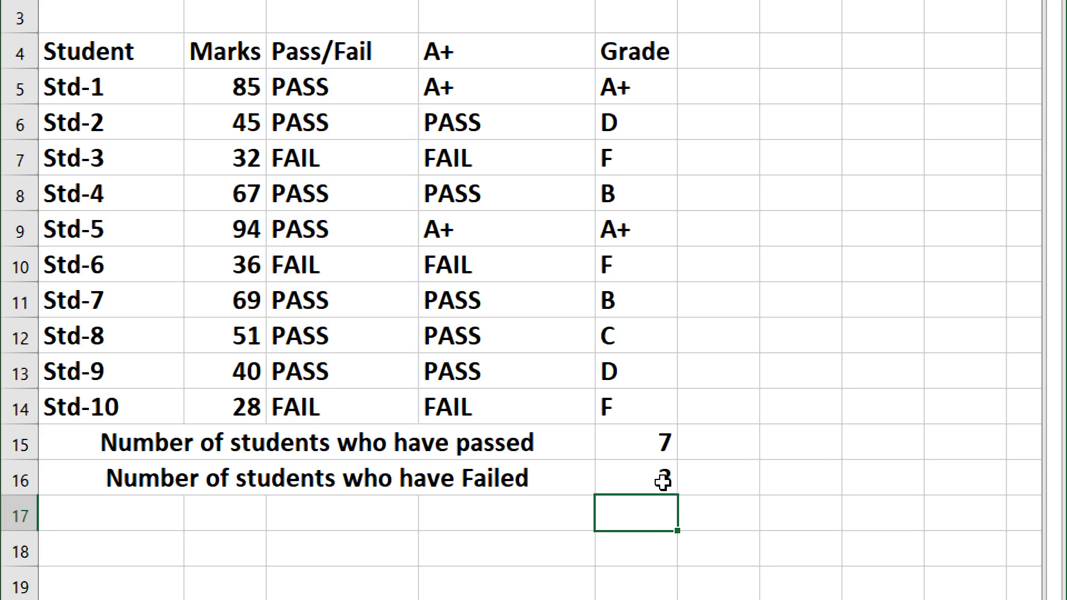
Step: Enter the label 'Number of Students who have A+' in cell A17
left_click(126, 514)
type("Number ")
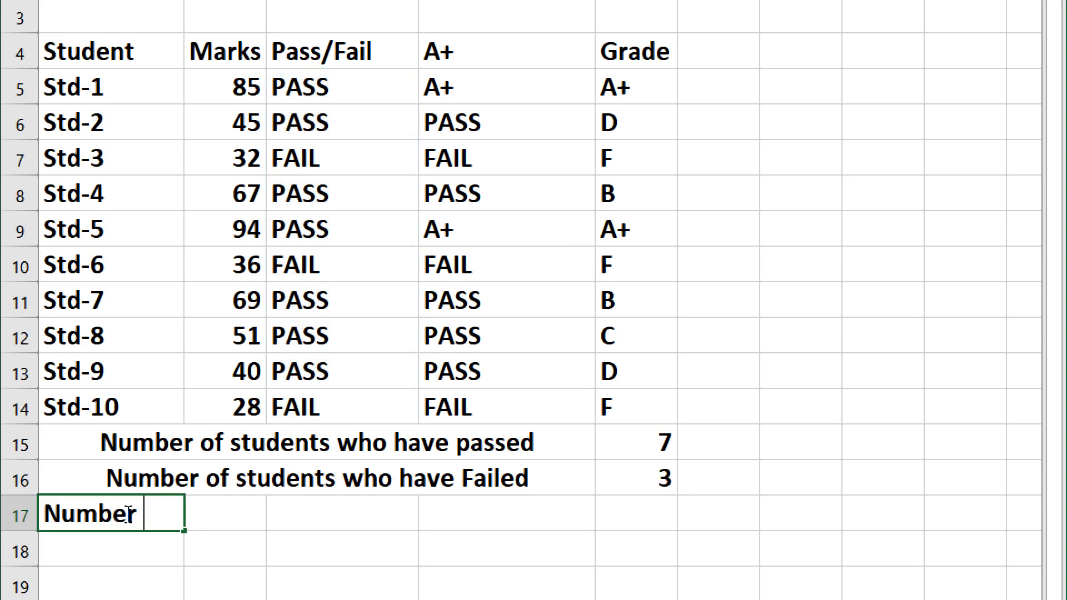
type("of Students")
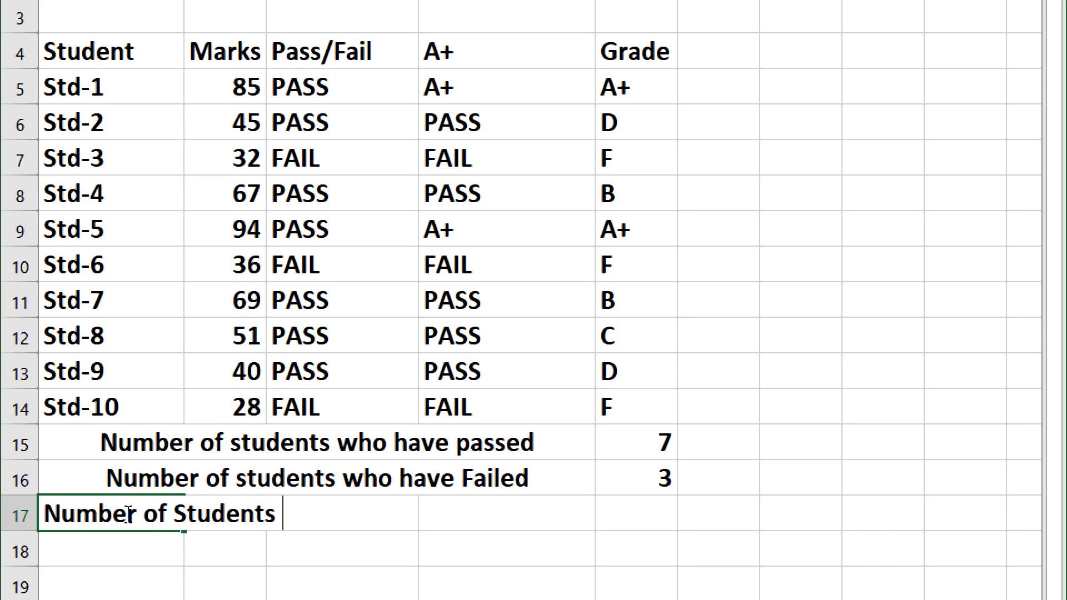
type(" who ")
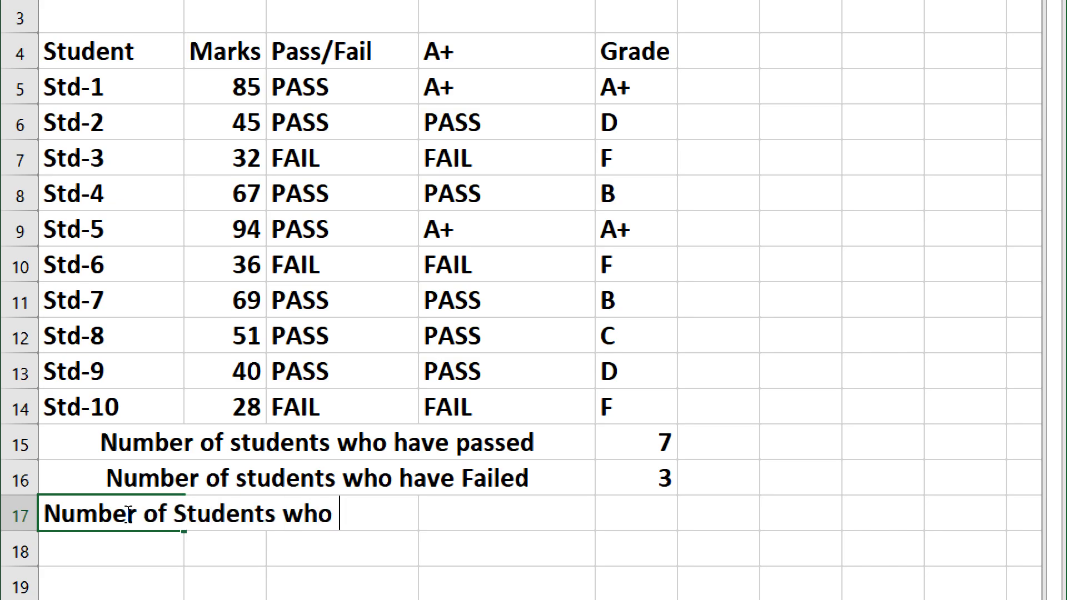
type("have ")
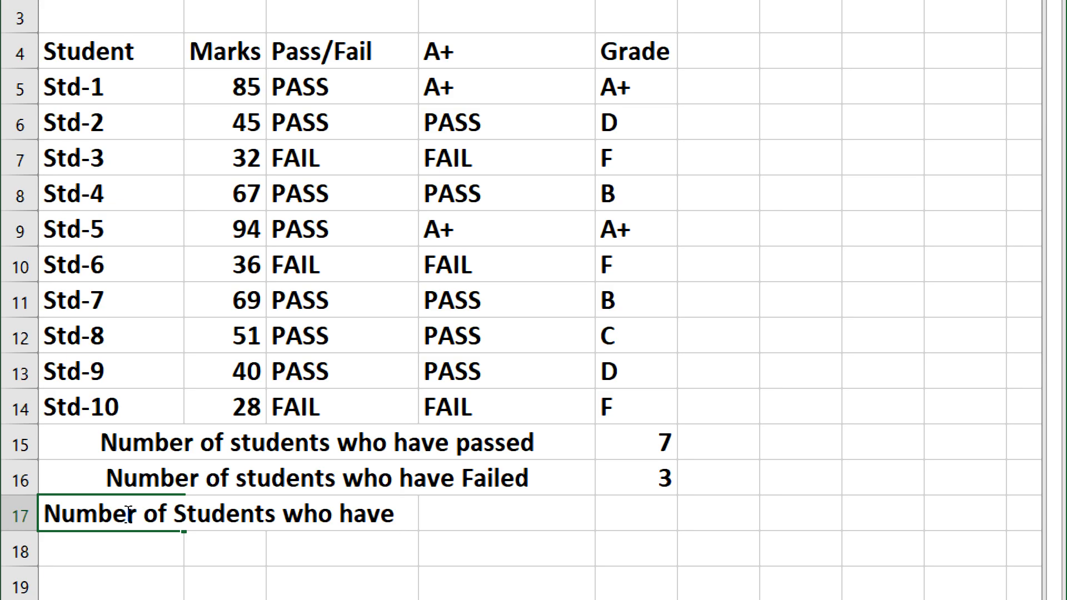
type("A+")
key("Return")
Step: Merge and center the A+ label across A17:D17 and select E17
left_click_drag(119, 514, 548, 510)
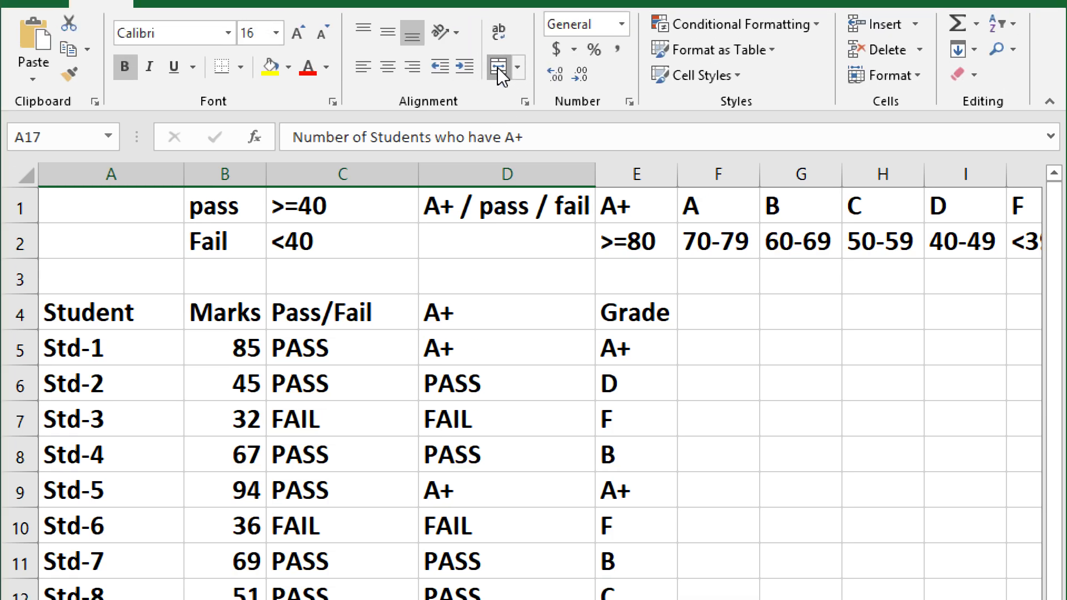
left_click(498, 68)
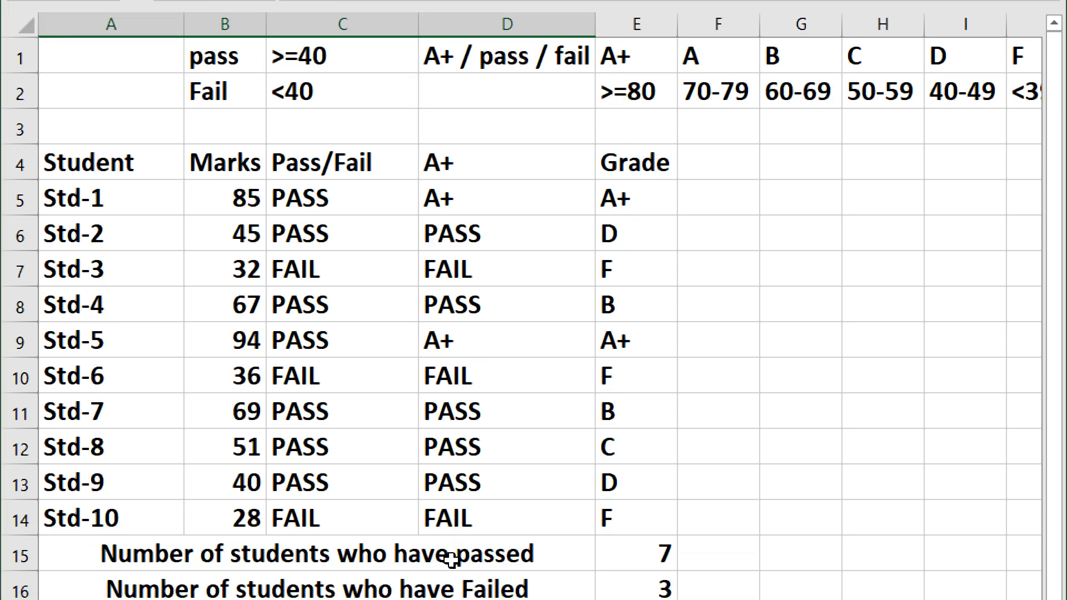
left_click(626, 526)
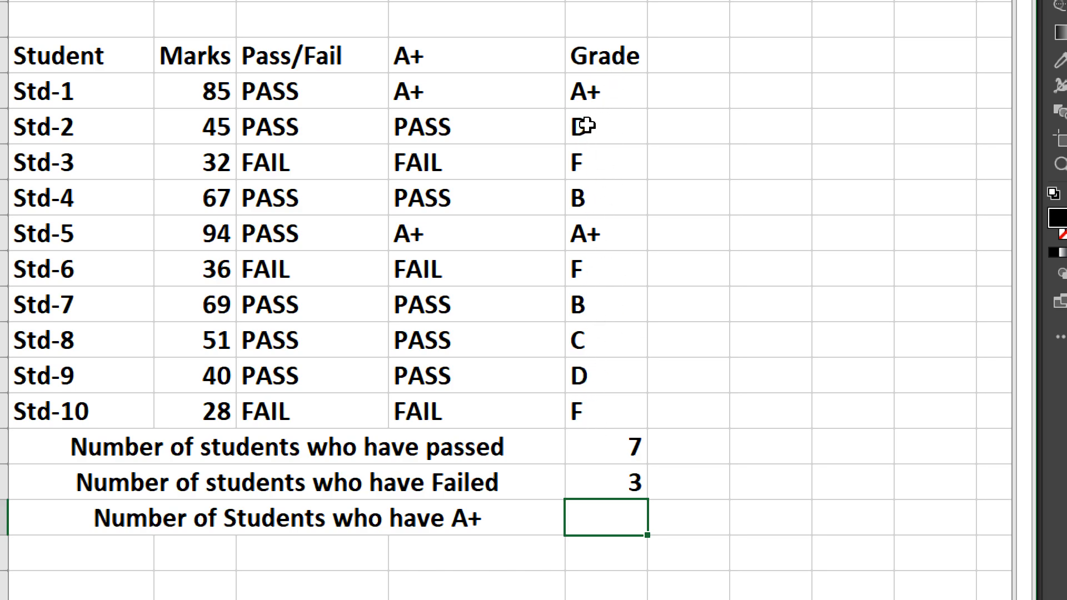
Step: In E17, enter the formula =countif(E5:E14, "A+") to count students with an A+ grade
type("=")
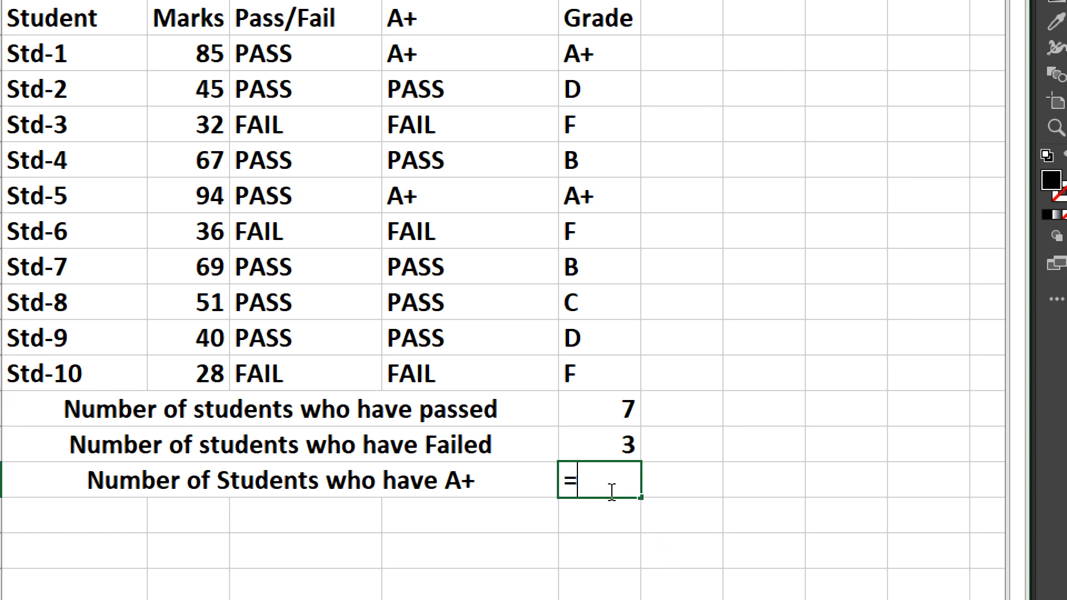
type("countif(")
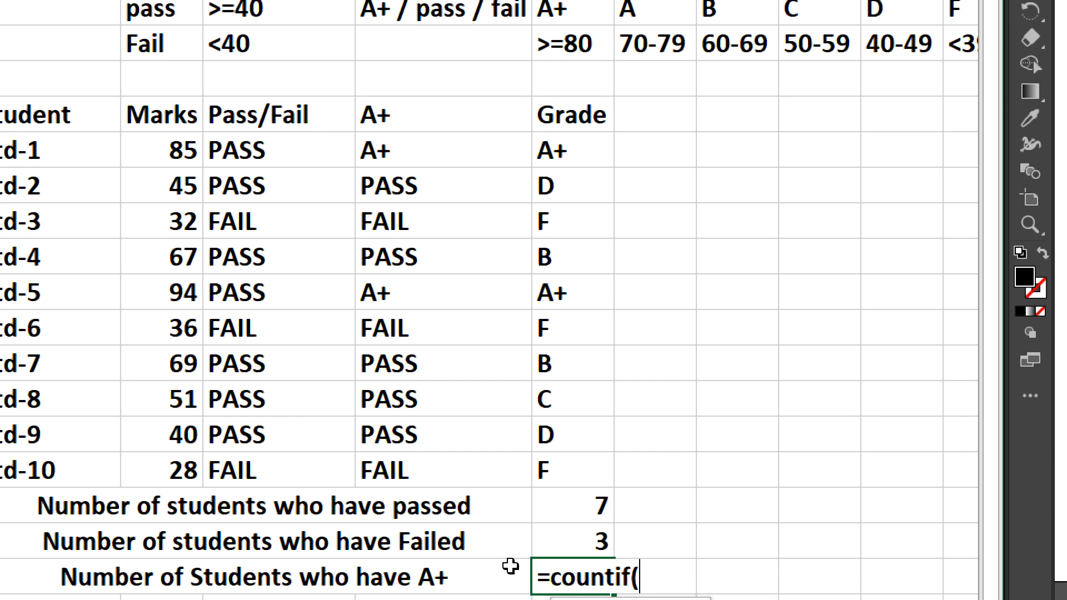
left_click_drag(581, 100, 609, 232)
left_click_drag(564, 151, 569, 478)
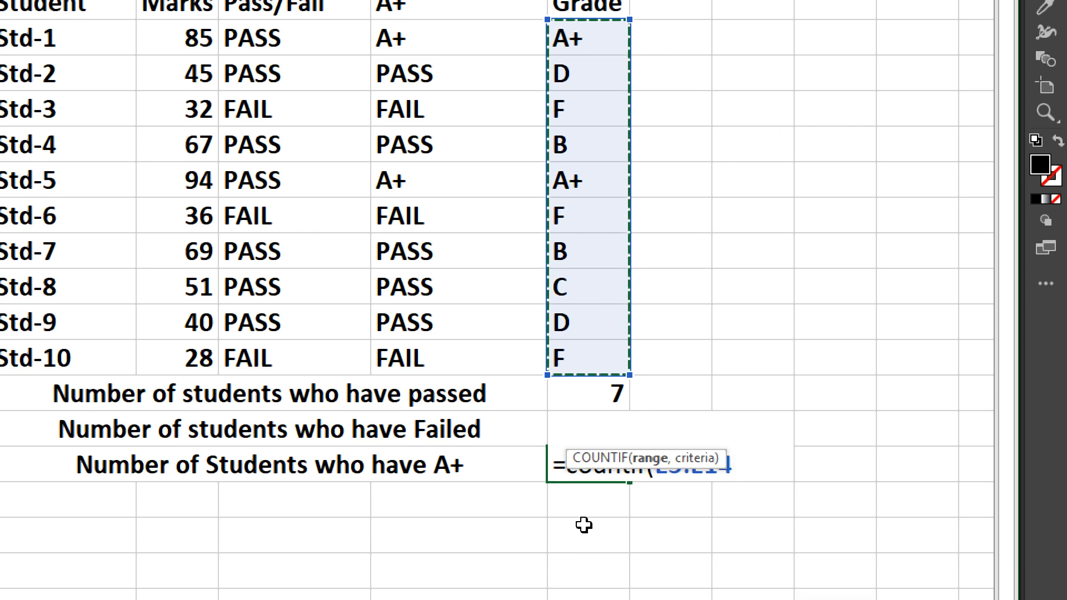
type(", ")
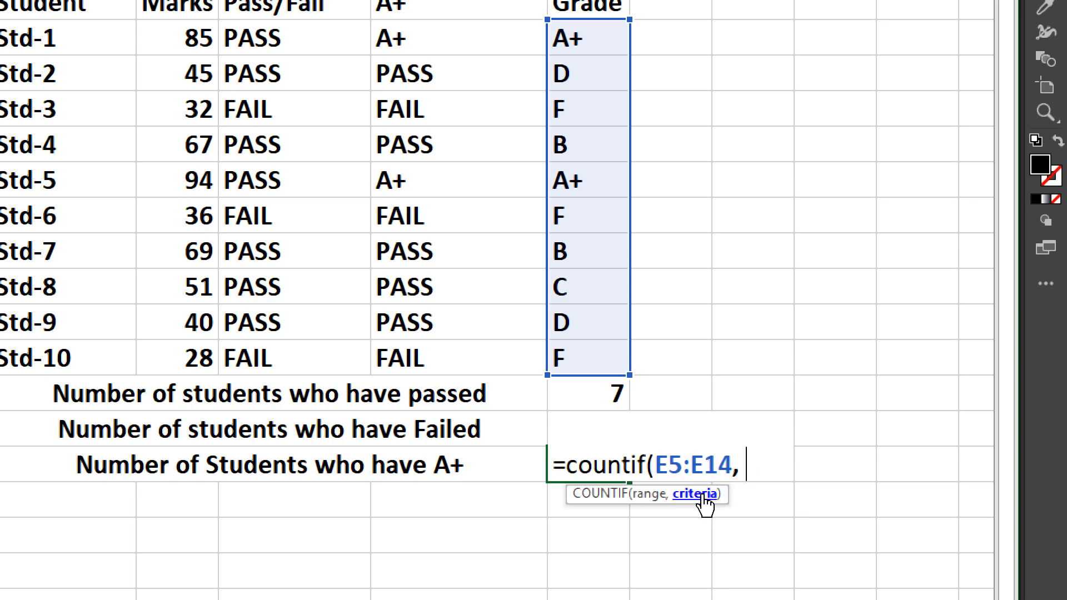
type("\"A+\"")
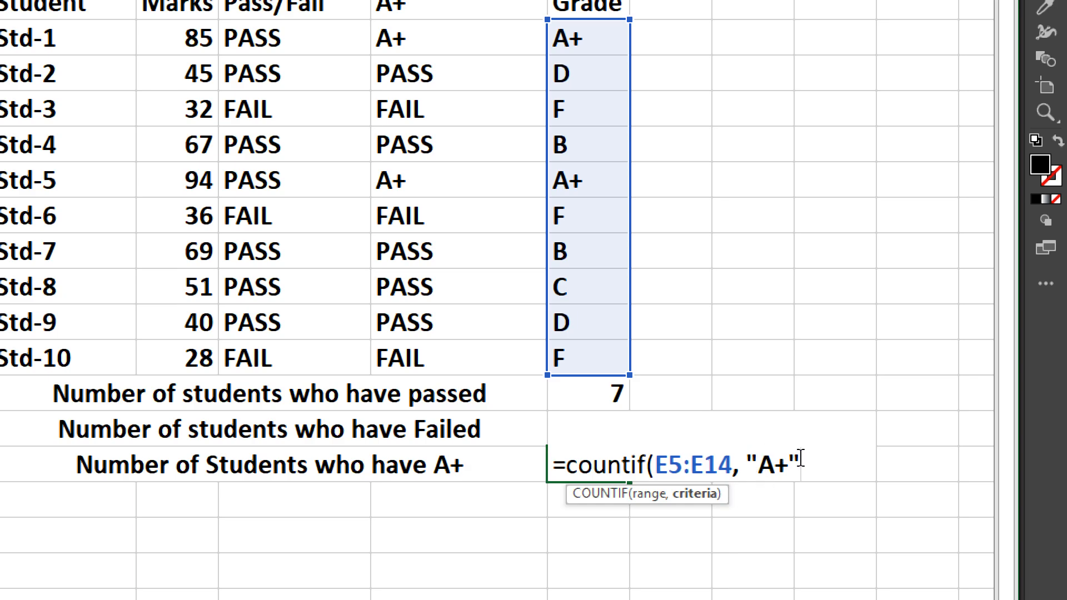
key("Return")
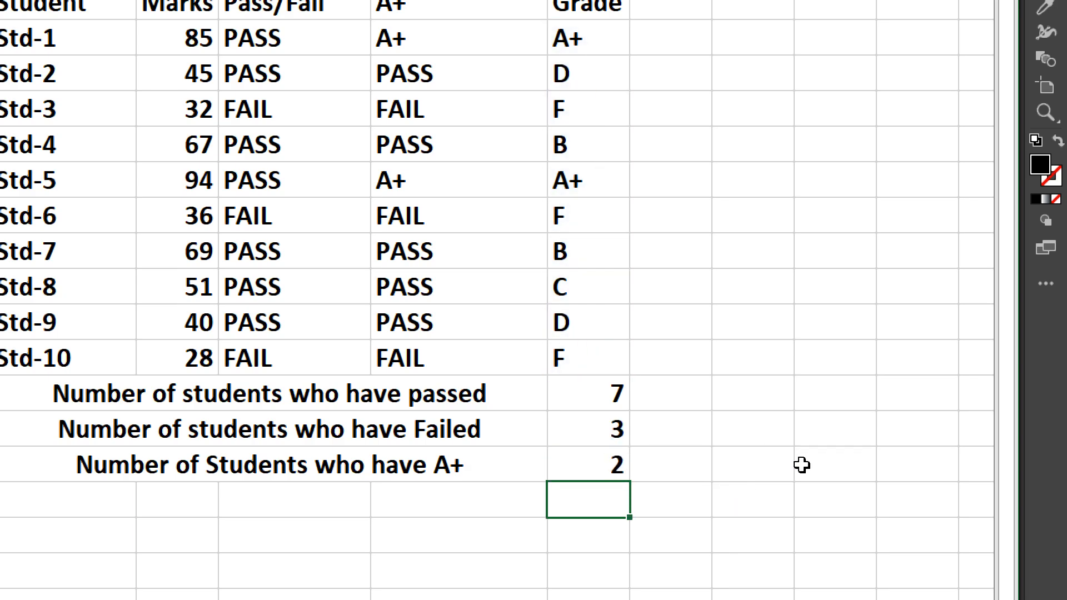
Step: Enter the label 'Sum of marks of students who have passed' in cell A18
left_click(572, 190)
left_click(576, 44)
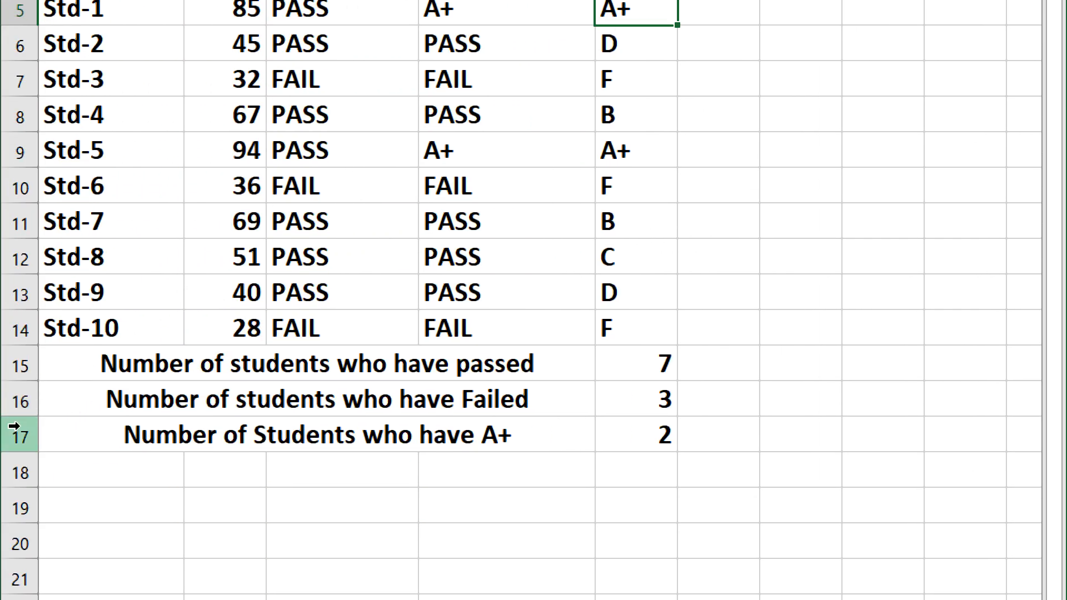
left_click(142, 482)
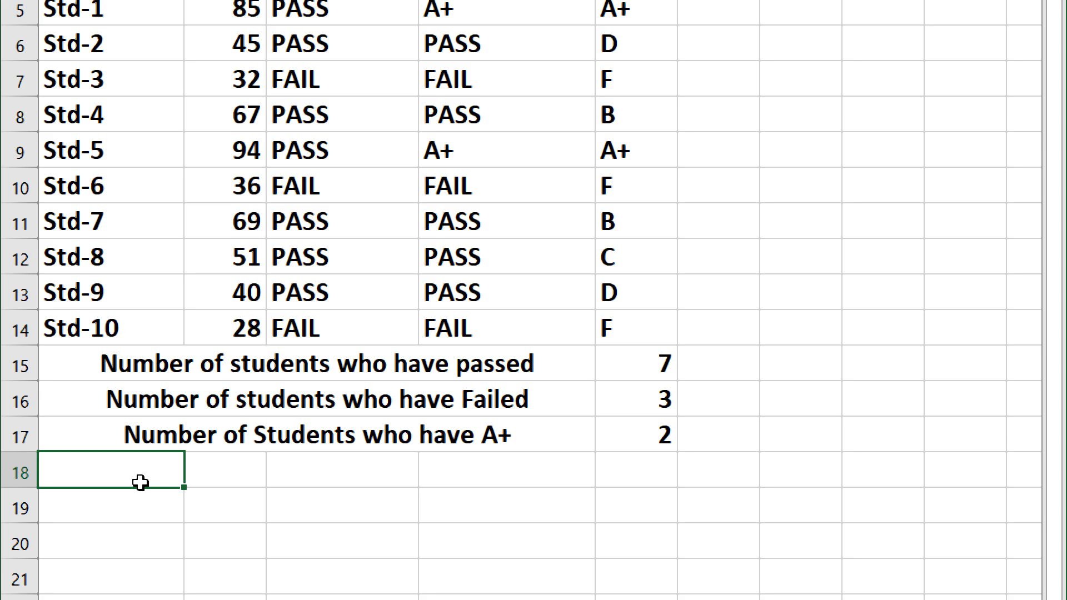
type("Sum ")
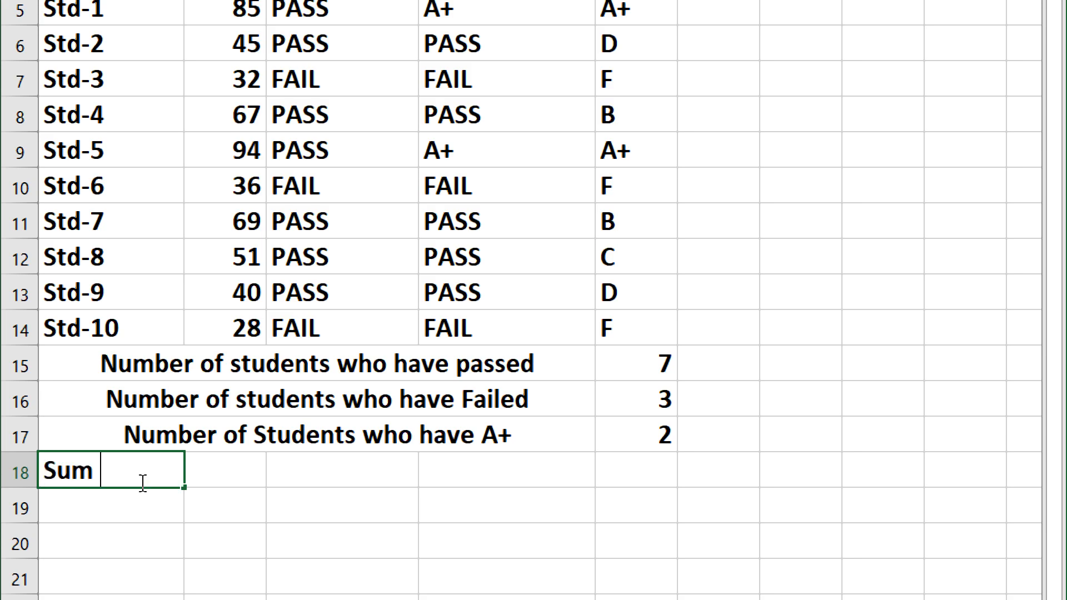
type("of numbe")
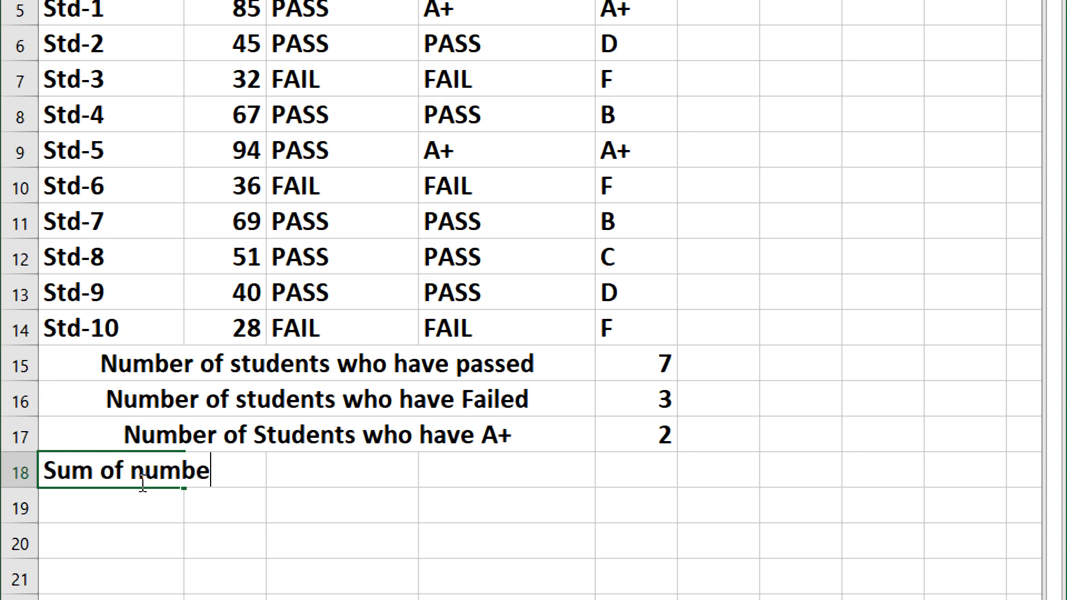
type("rs of studen")
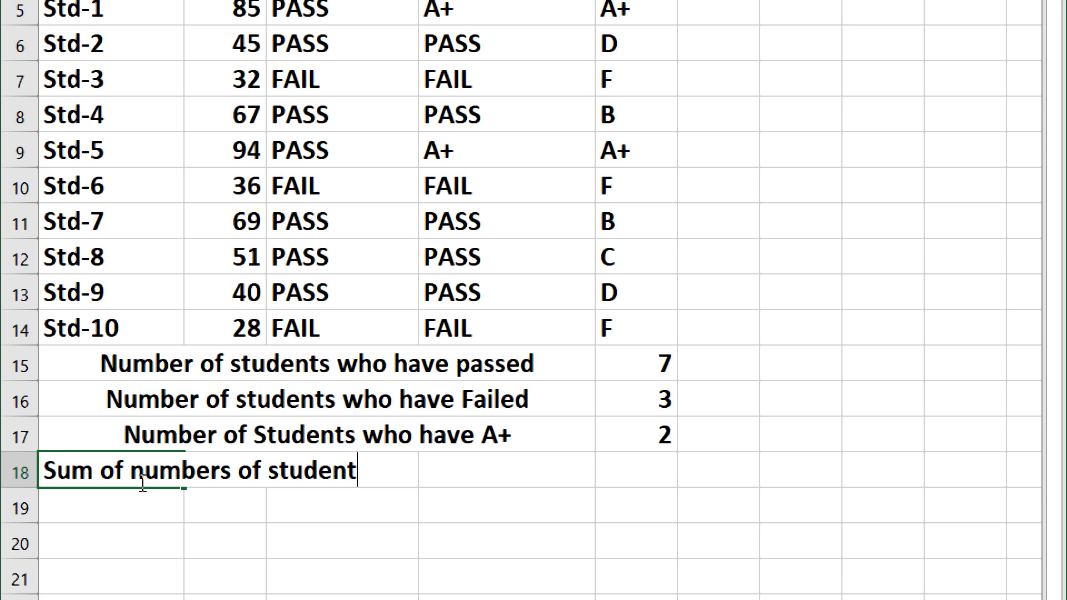
key("BackSpace")
key("BackSpace")
key("BackSpace")
key("BackSpace")
key("BackSpace")
key("BackSpace")
key("BackSpace")
key("BackSpace")
key("BackSpace")
key("BackSpace")
type("marks of s")
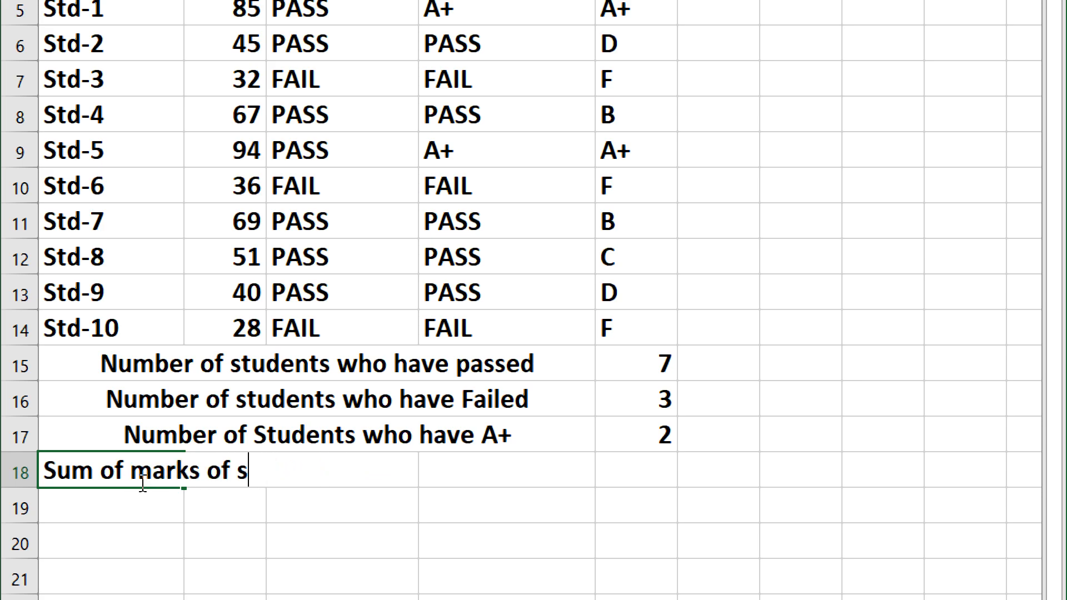
type("tudents who ")
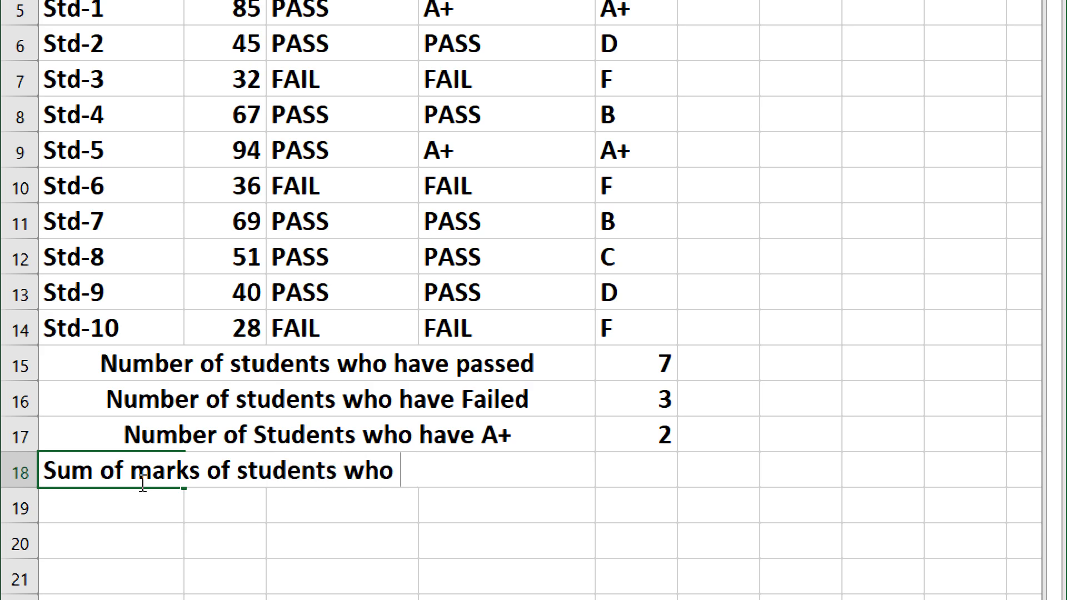
type("have passed")
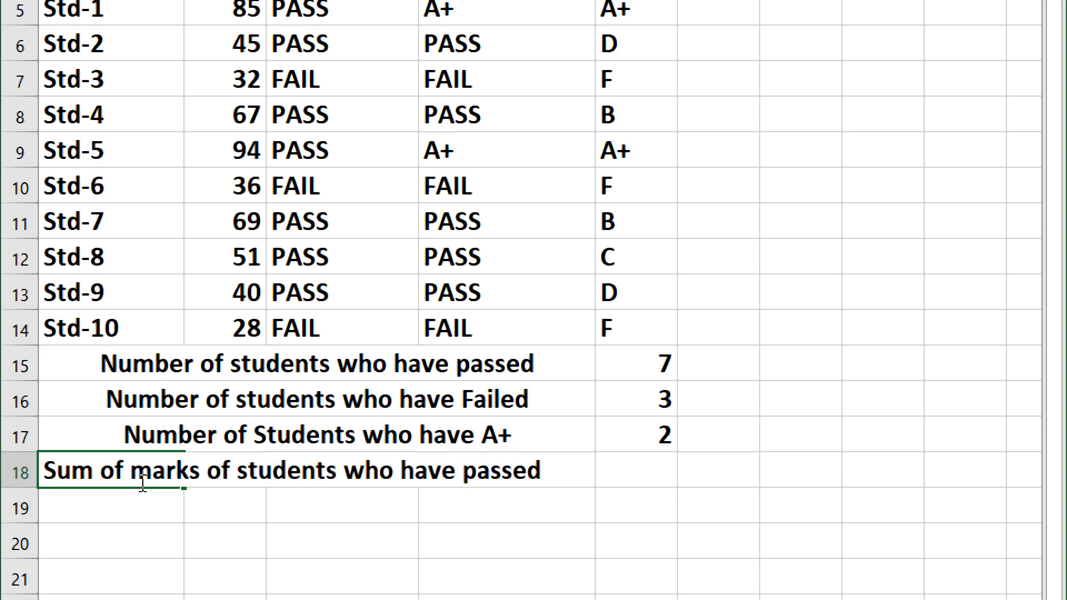
key("Return")
Step: Select A18:D18 to merge and center the new label across the row
left_click_drag(81, 472, 574, 486)
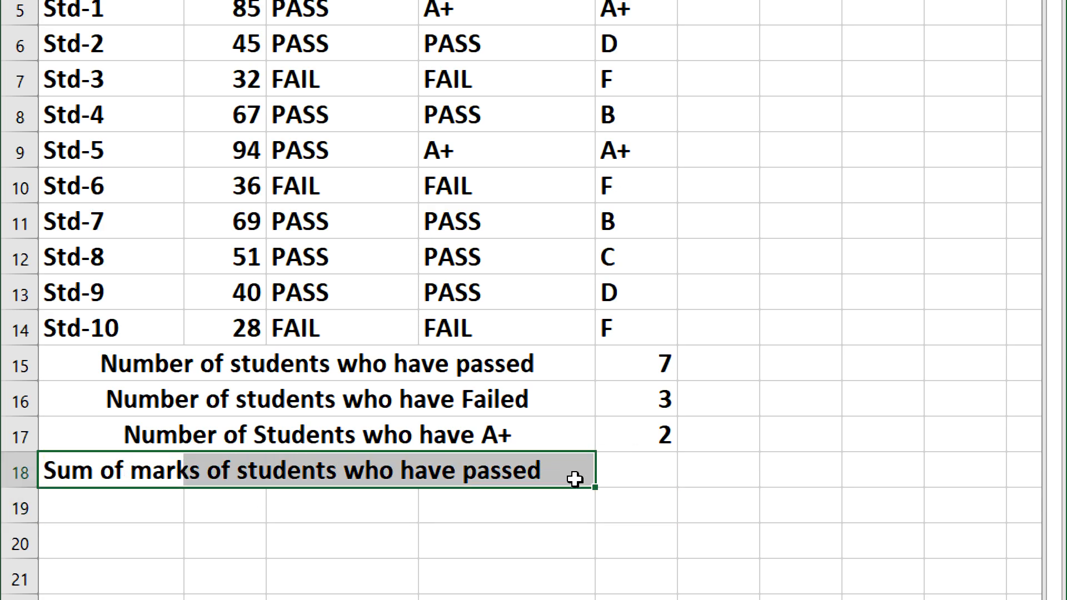